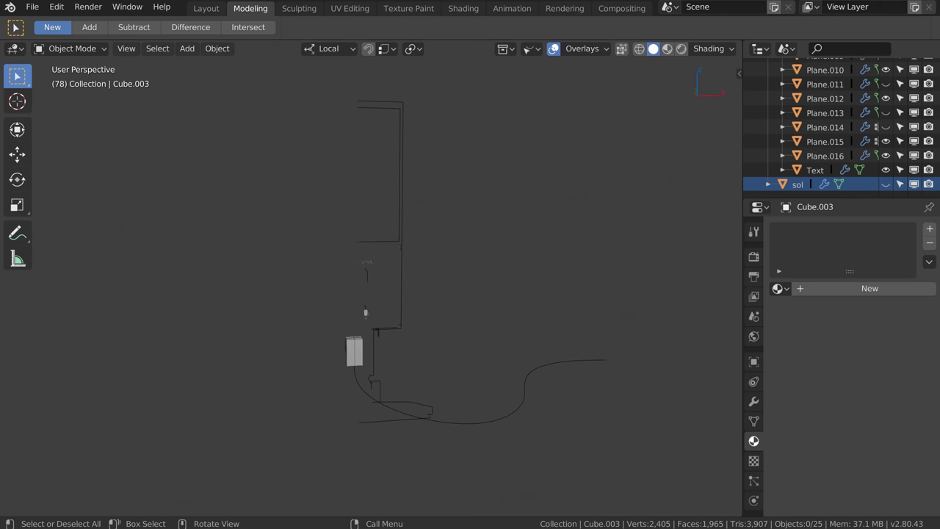
Give the BezierCurve cable a Geometry bevel depth of 0.122 m.
mouse_move(294, 294)
middle_down()
mouse_move(378, 243)
mouse_move(438, 396)
middle_up()
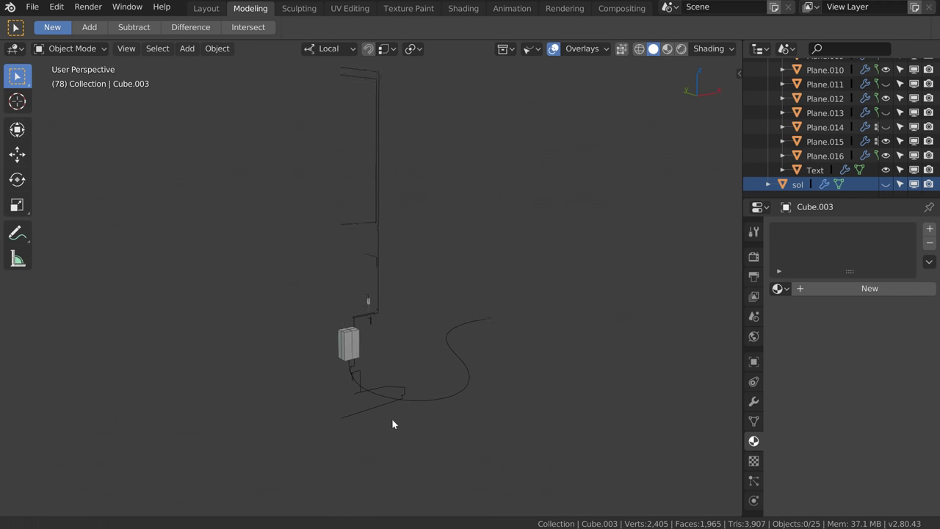
click(438, 392)
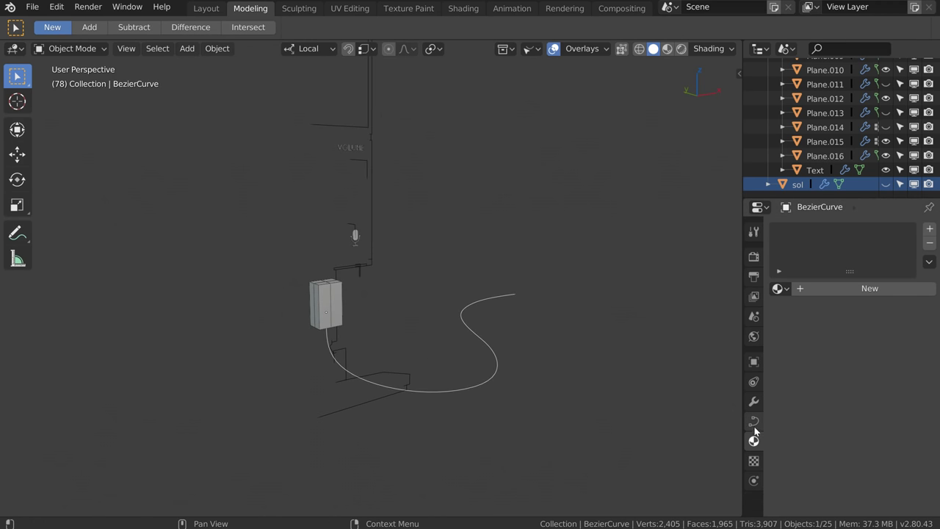
ctrl+scroll(867, 434, up, 1)
ctrl+scroll(856, 413, up, 1)
ctrl+scroll(861, 346, up, 2)
ctrl+scroll(861, 383, down, 1)
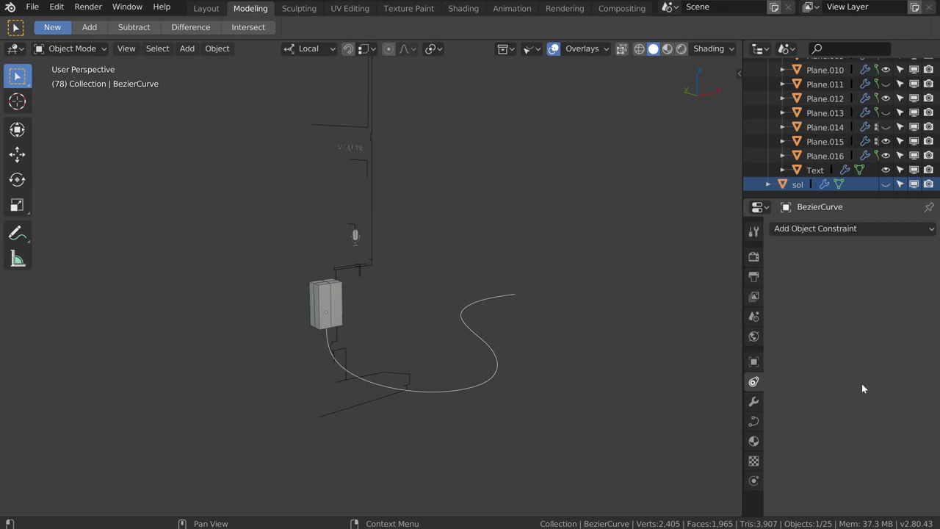
ctrl+scroll(862, 383, up, 1)
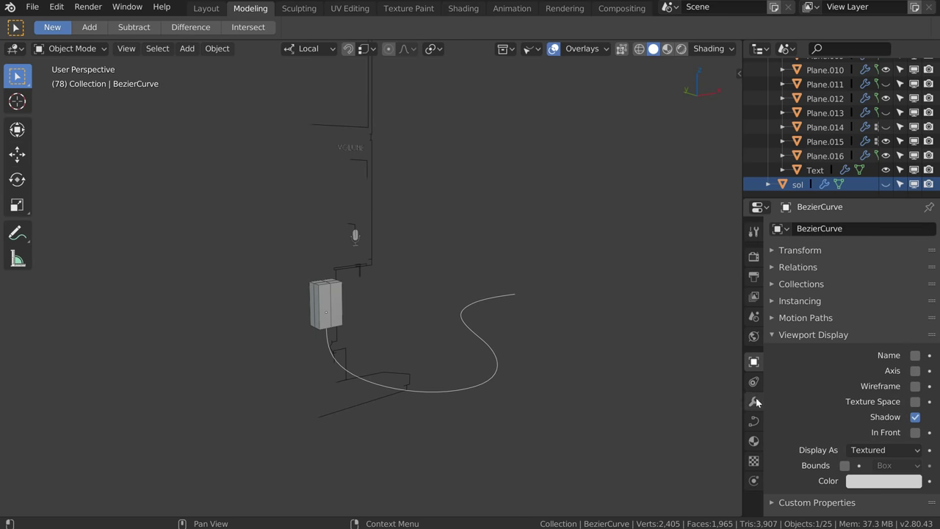
click(752, 421)
scroll(845, 331, down, 5)
click(898, 406)
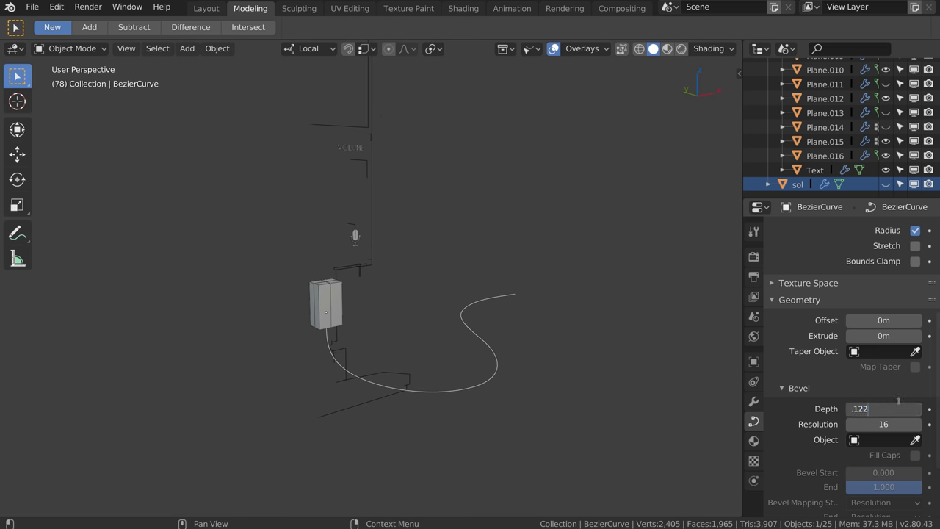
key(Return)
scroll(372, 383, up, 1)
Re-enable viewport display of all modifiers on Cube and the base disc Cube.001.
click(349, 418)
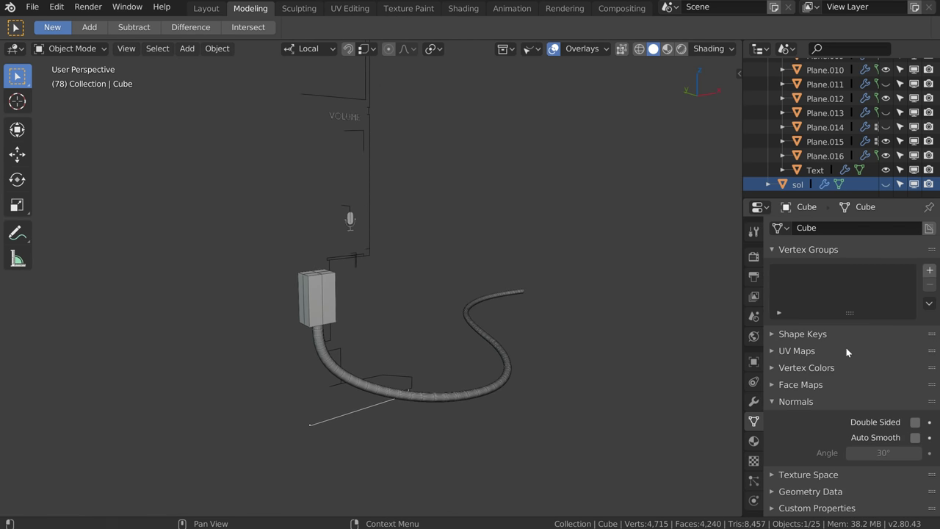
click(752, 401)
drag(857, 249, 858, 346)
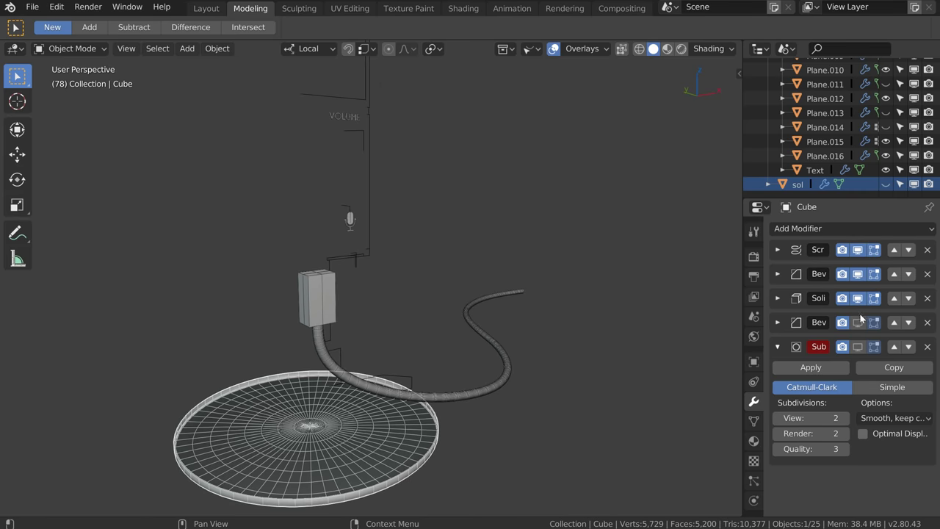
click(388, 381)
drag(858, 250, 856, 341)
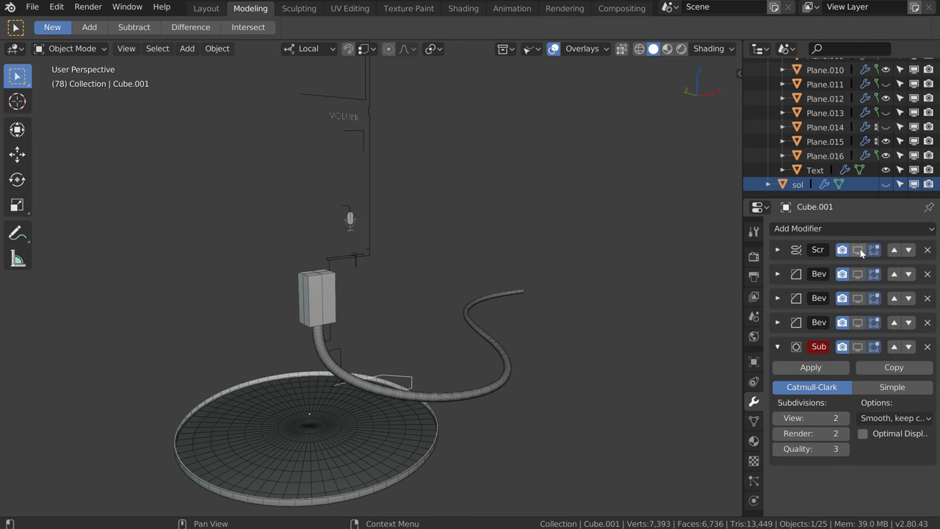
mouse_move(421, 345)
middle_down()
mouse_move(359, 329)
mouse_move(340, 389)
middle_up()
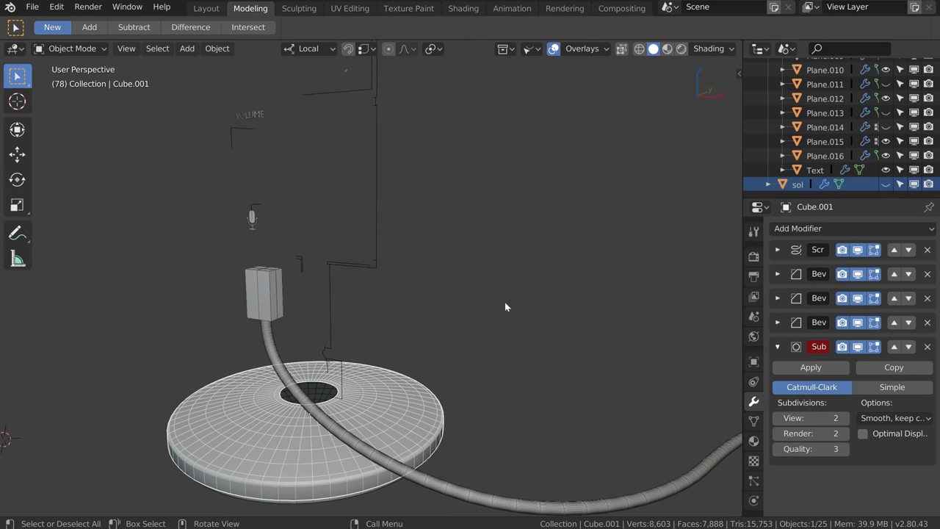
scroll(845, 184, up, 3)
scroll(830, 173, up, 5)
scroll(818, 169, up, 4)
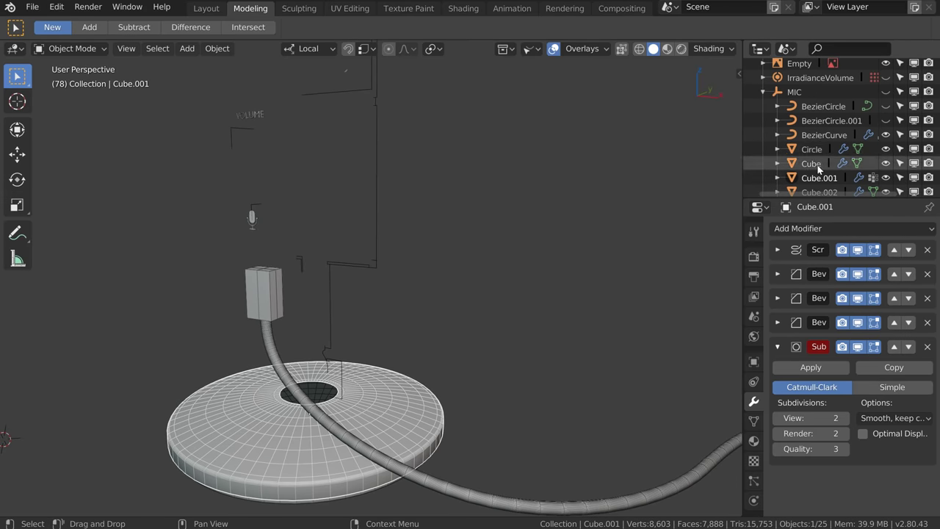
scroll(819, 169, down, 1)
Select the Circle grille and turn on its Curve and second Mirror modifiers in the viewport.
click(812, 133)
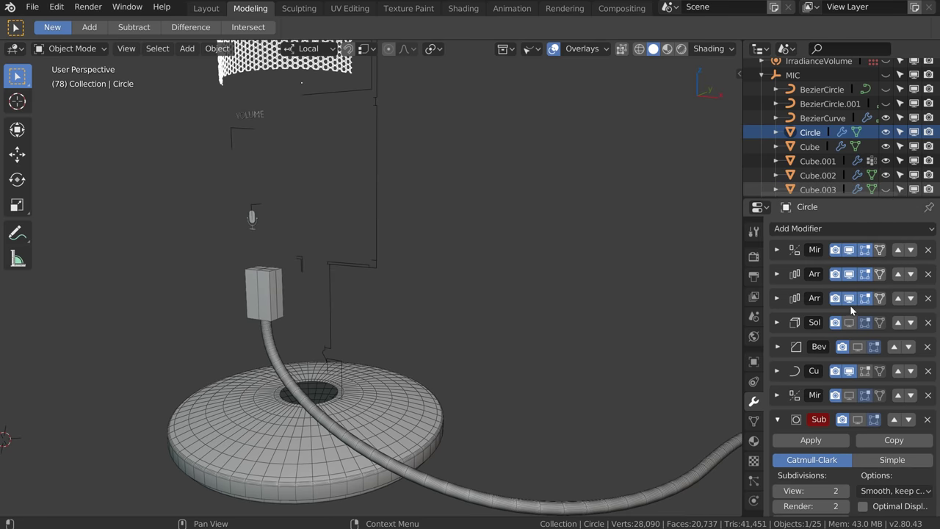
click(857, 372)
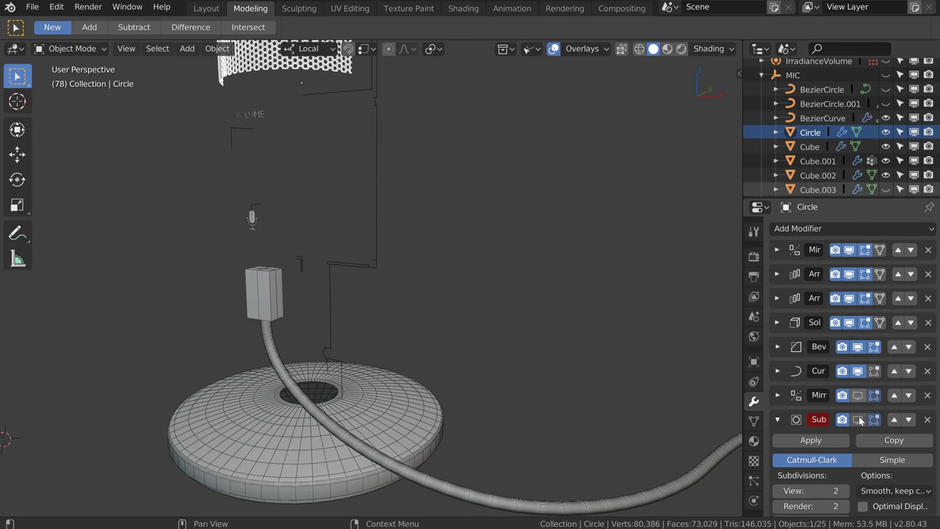
click(858, 395)
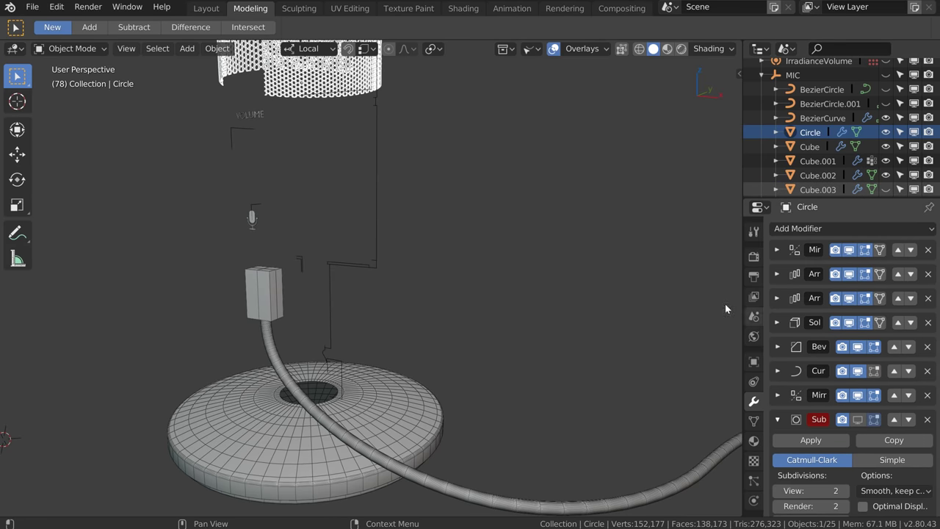
mouse_move(434, 235)
middle_down()
mouse_move(364, 371)
mouse_move(368, 411)
middle_up()
Hide the grille's second Mirror, Curve, Bevel, Solidify and Array modifiers, leaving a flat strip.
scroll(337, 330, up, 3)
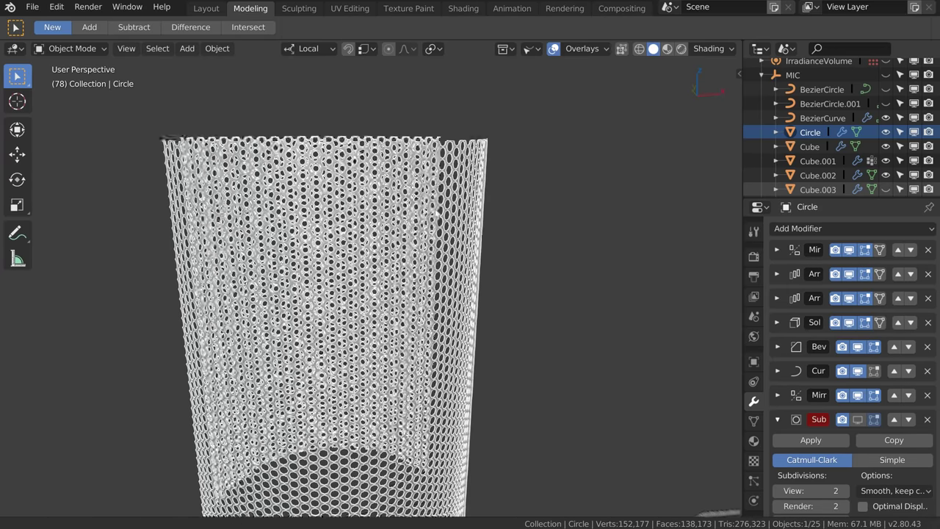
scroll(338, 331, up, 2)
click(857, 397)
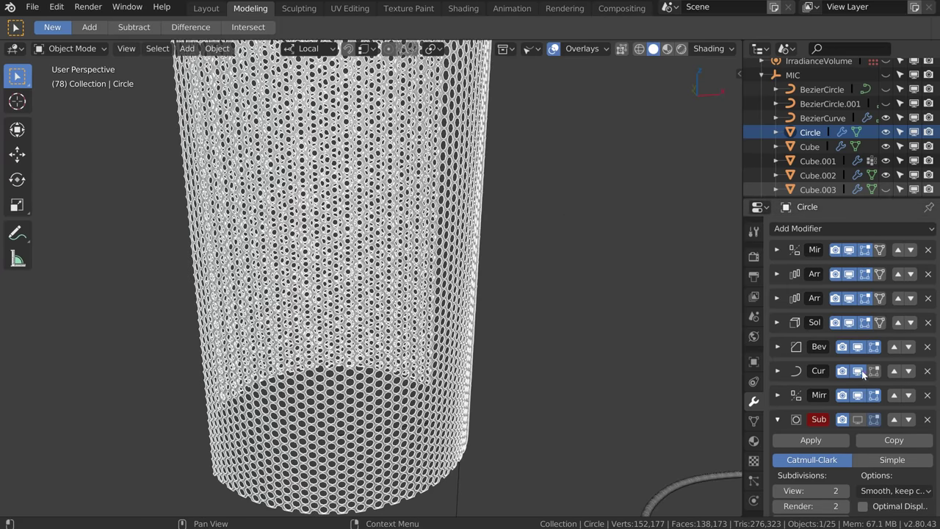
drag(862, 374, 849, 275)
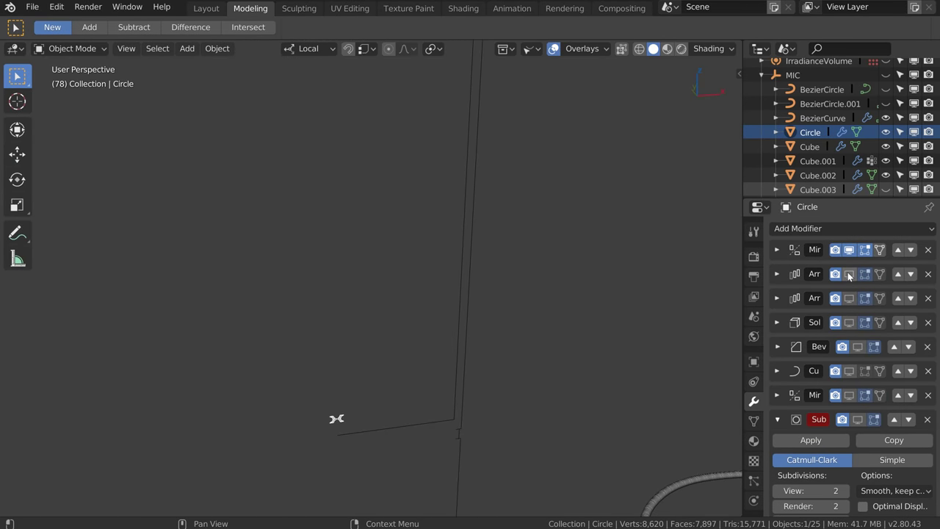
Hide the first Mirror modifier and frame the single grille strip in the view.
click(854, 256)
middle_drag(363, 330, 396, 415)
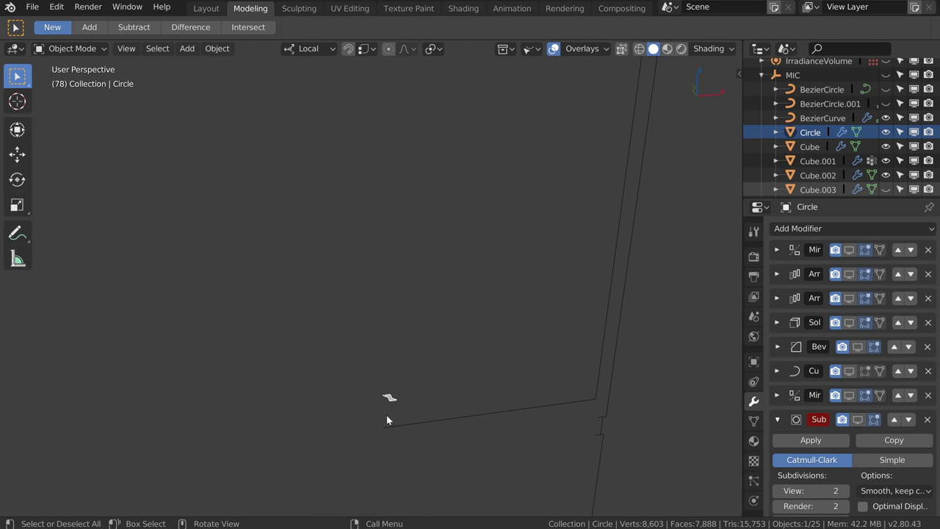
key(KP_Decimal)
mouse_move(387, 230)
middle_down()
mouse_move(403, 302)
mouse_move(568, 225)
middle_up()
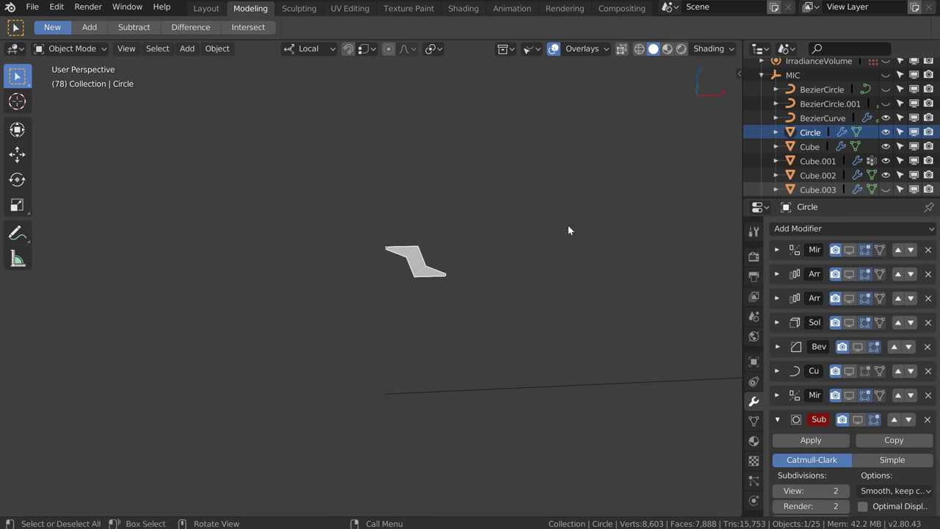
Re-enable Mirror, both Arrays, Solidify, Bevel, second Mirror and Curve to rebuild the perforated cylinder.
click(856, 254)
click(850, 275)
click(851, 299)
click(851, 323)
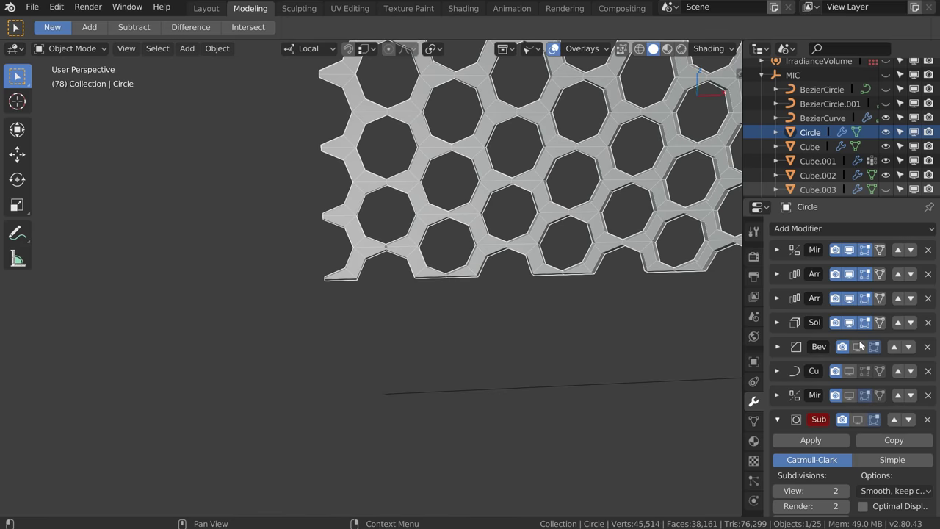
click(851, 372)
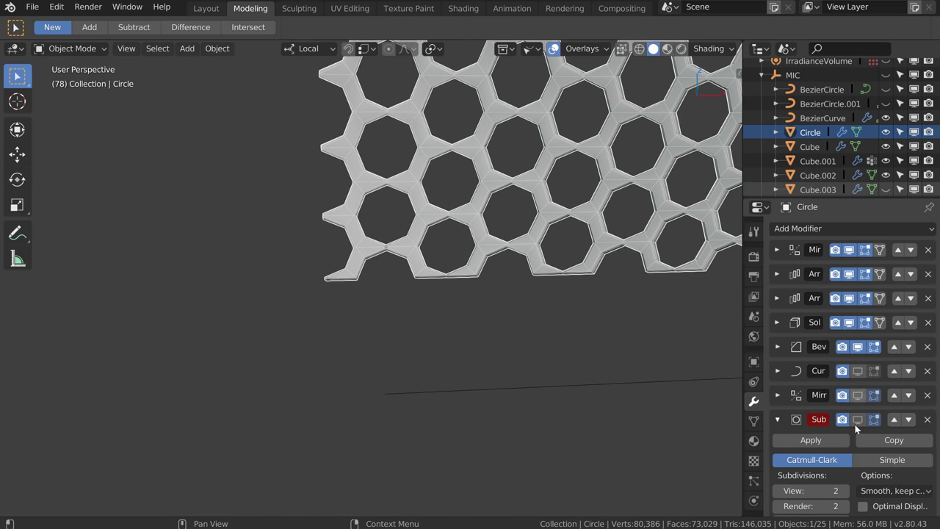
click(857, 395)
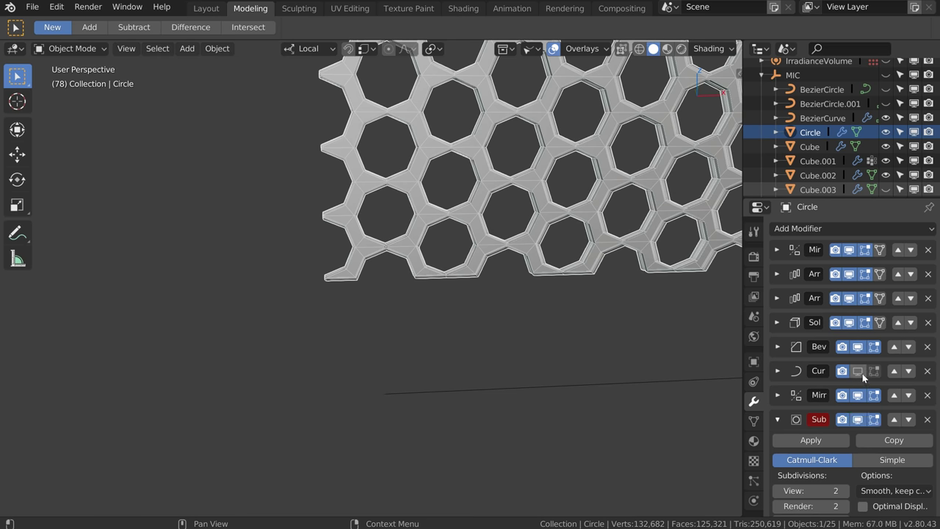
click(858, 371)
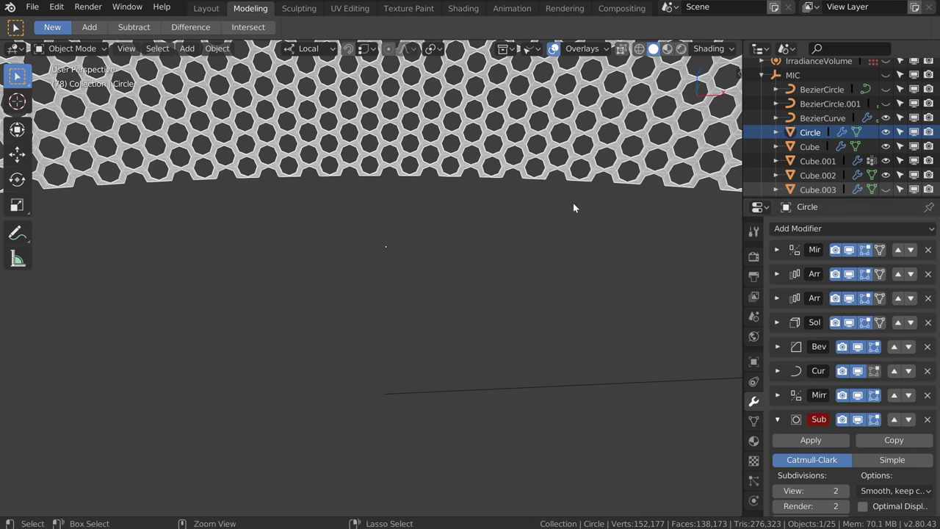
ctrl+middle_drag(574, 208, 484, 249)
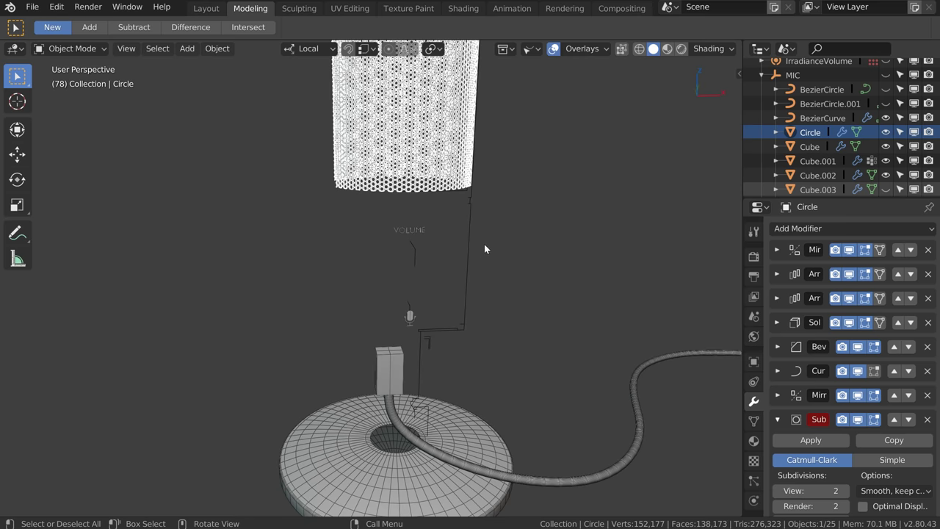
Show the modifiers of the rings Plane.004 and Plane.015 below the grille.
click(469, 199)
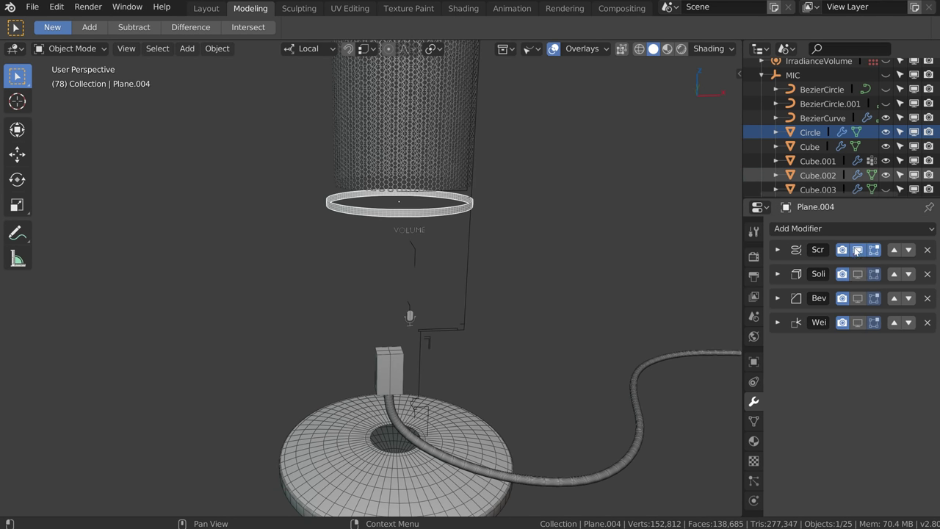
click(857, 321)
click(465, 194)
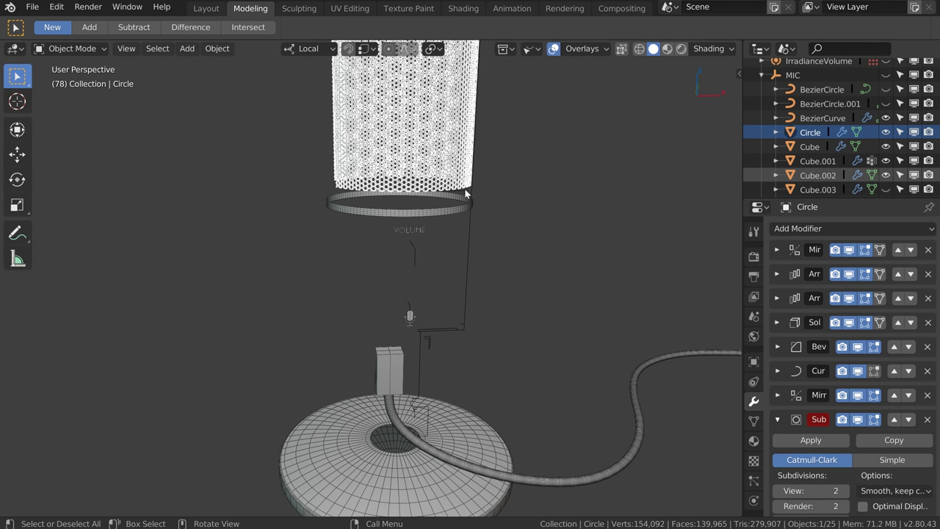
click(465, 198)
click(467, 197)
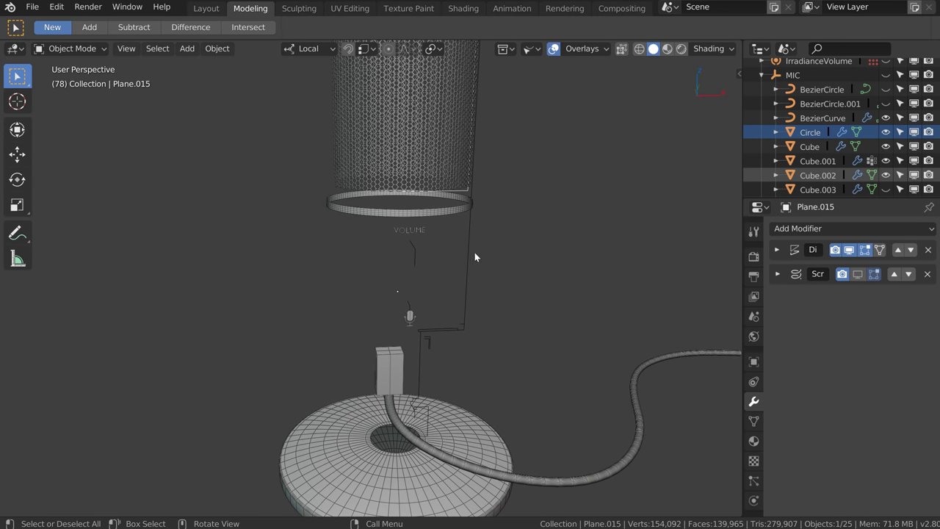
click(858, 274)
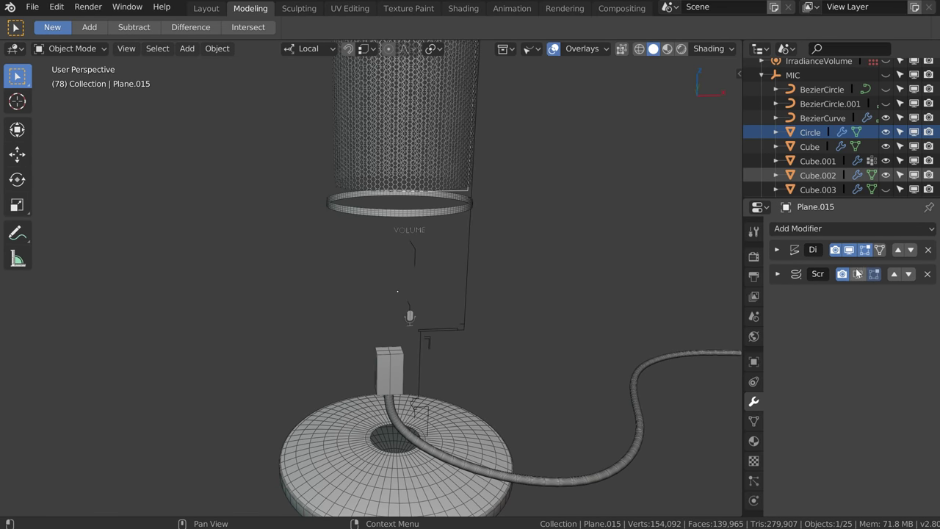
Enable all of body shell Plane.003's modifiers, including Screw, Bevel and four Boolean cuts.
click(468, 235)
drag(858, 250, 861, 303)
mouse_move(867, 346)
mouse_down()
mouse_move(871, 424)
mouse_move(860, 468)
mouse_up()
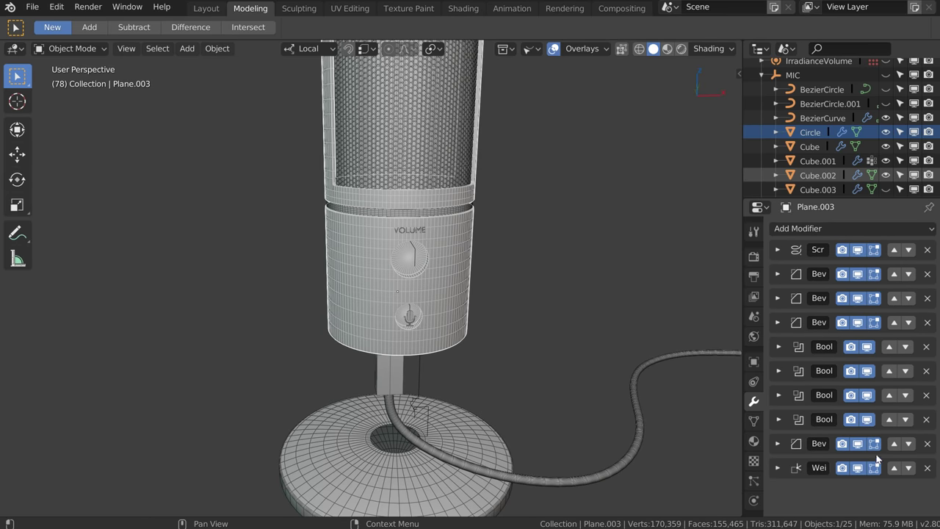
mouse_move(383, 305)
middle_down()
mouse_move(450, 303)
mouse_move(394, 400)
middle_up()
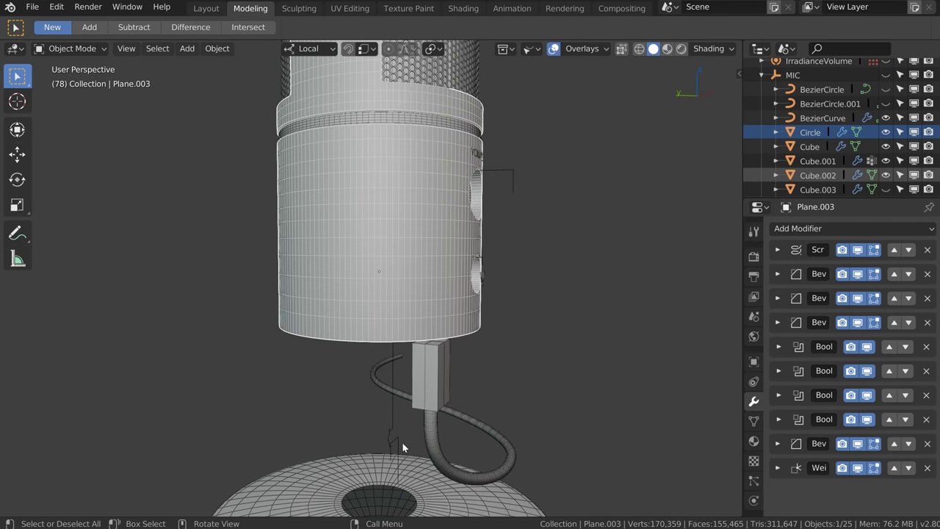
Show the modifiers of the stand pieces Plane, base cylinder Plane.002 and the vertical rod.
click(401, 442)
drag(857, 250, 863, 289)
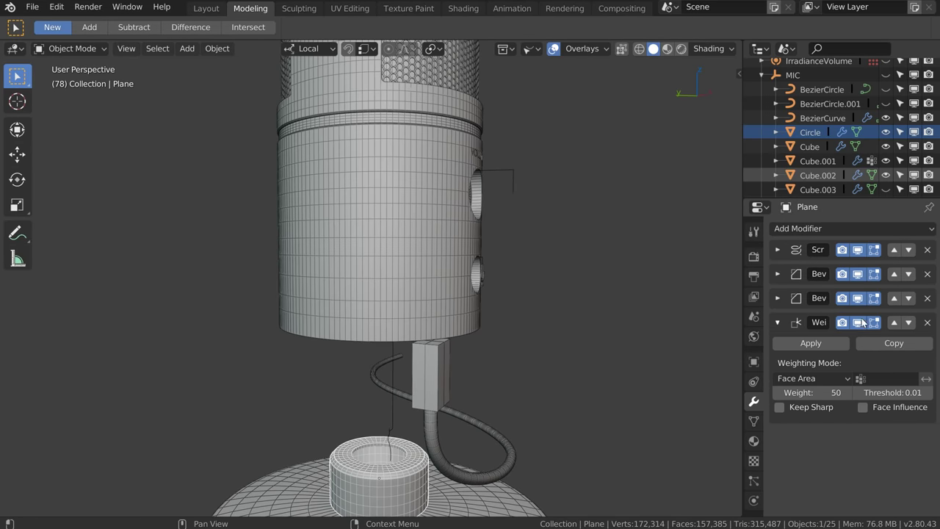
click(390, 448)
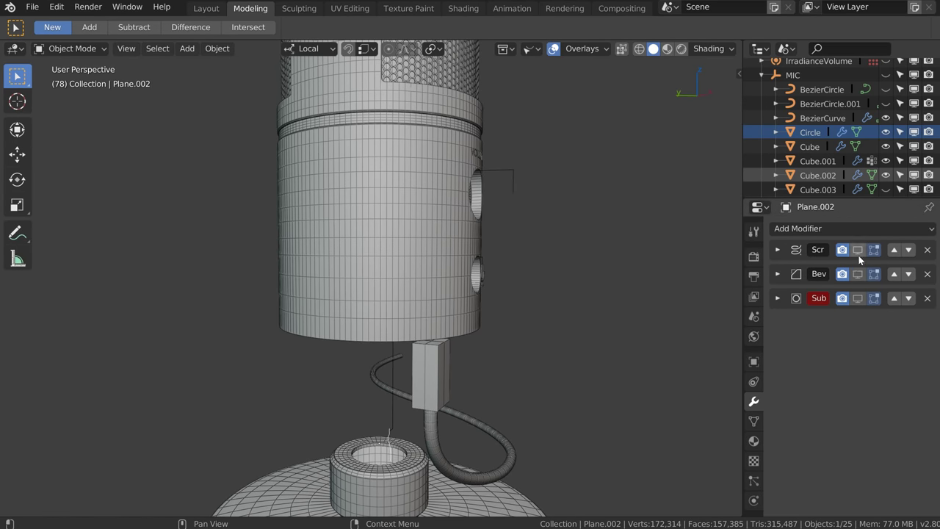
drag(858, 251, 857, 297)
click(393, 408)
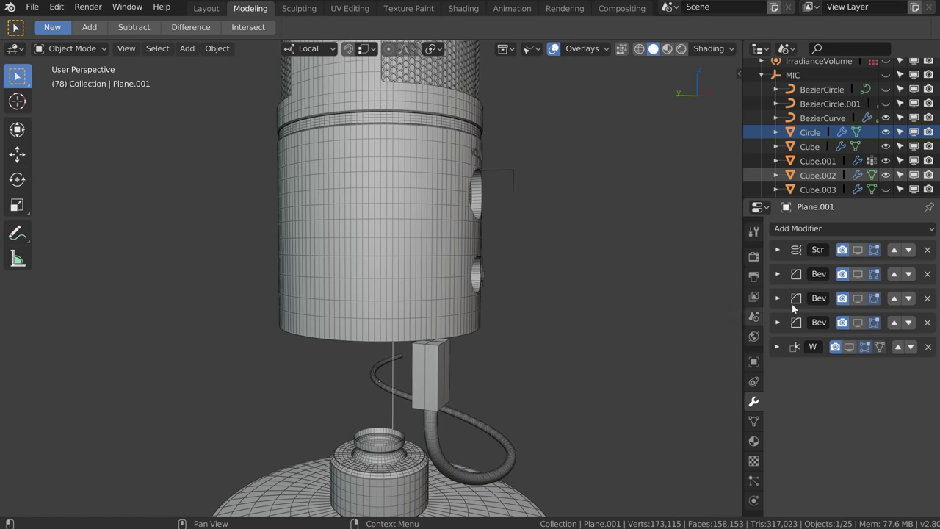
drag(856, 251, 854, 336)
Enable the modifiers of the piece and the thin ring under the mic body.
mouse_move(456, 286)
middle_down()
mouse_move(395, 293)
mouse_move(449, 326)
middle_up()
click(444, 330)
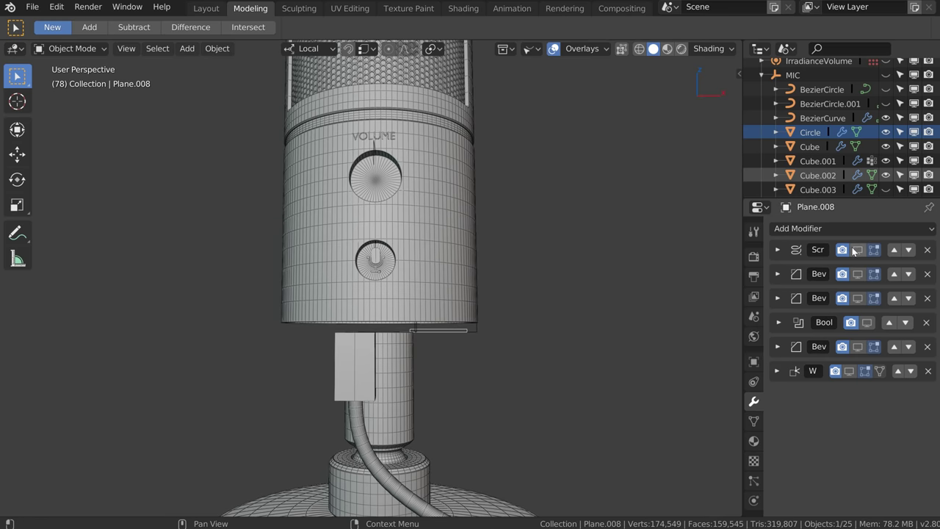
drag(857, 250, 865, 327)
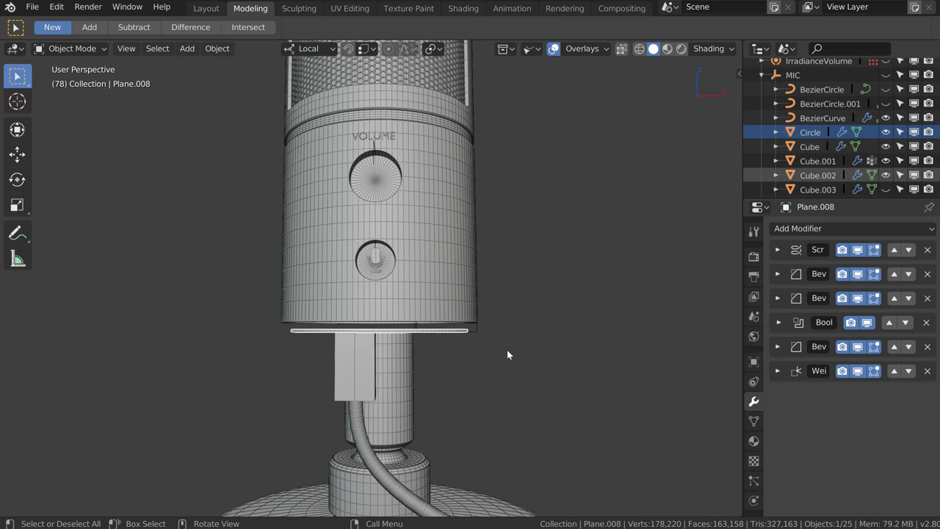
click(472, 329)
drag(857, 250, 857, 298)
Enable the modifiers of the part forming the mic's underside hole, then select the plug box.
mouse_move(557, 275)
middle_down()
mouse_move(381, 265)
mouse_move(331, 321)
middle_up()
scroll(331, 316, up, 5)
middle_drag(419, 222, 569, 160)
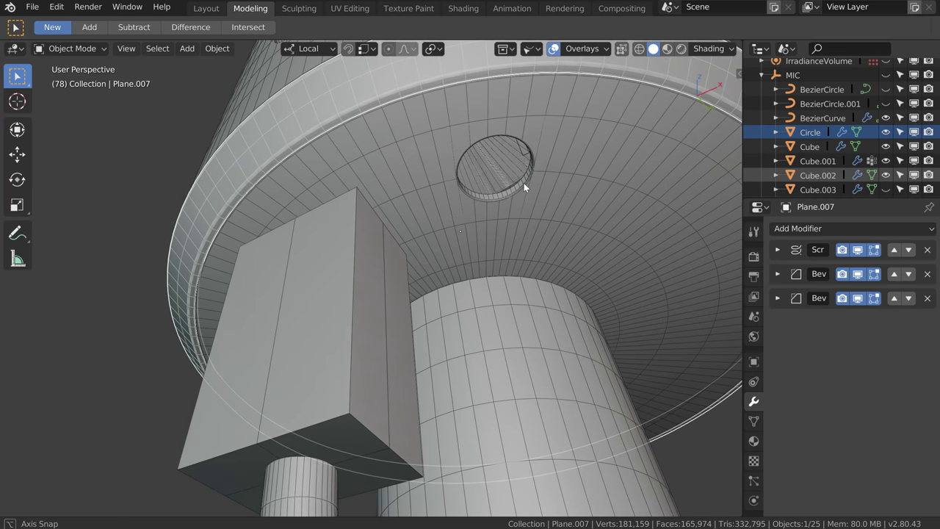
click(568, 161)
click(570, 162)
click(572, 162)
click(573, 162)
drag(857, 250, 857, 274)
mouse_move(587, 169)
middle_down()
mouse_move(577, 223)
mouse_move(629, 241)
mouse_move(529, 378)
mouse_move(529, 357)
middle_up()
scroll(573, 229, down, 3)
click(529, 356)
Show the plug box's modifiers in the viewport and inspect it and the knob from below.
drag(857, 249, 861, 301)
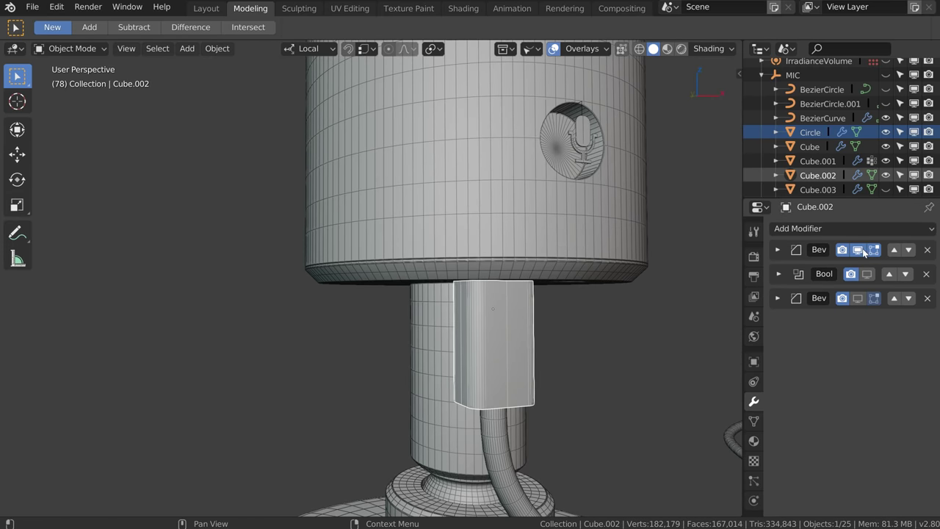
middle_drag(441, 324, 523, 352)
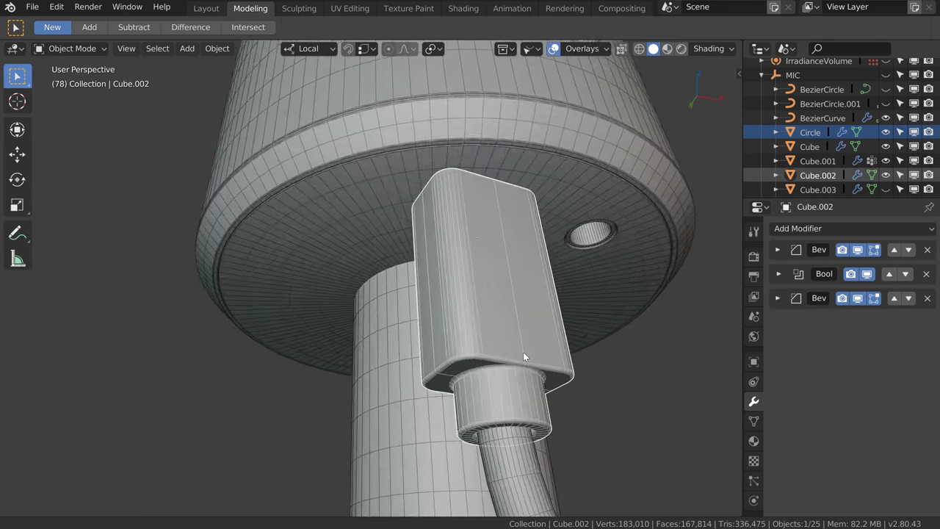
scroll(552, 311, up, 3)
scroll(492, 254, down, 3)
mouse_move(504, 312)
middle_down()
mouse_move(552, 266)
mouse_move(467, 323)
mouse_move(594, 149)
mouse_move(586, 136)
middle_up()
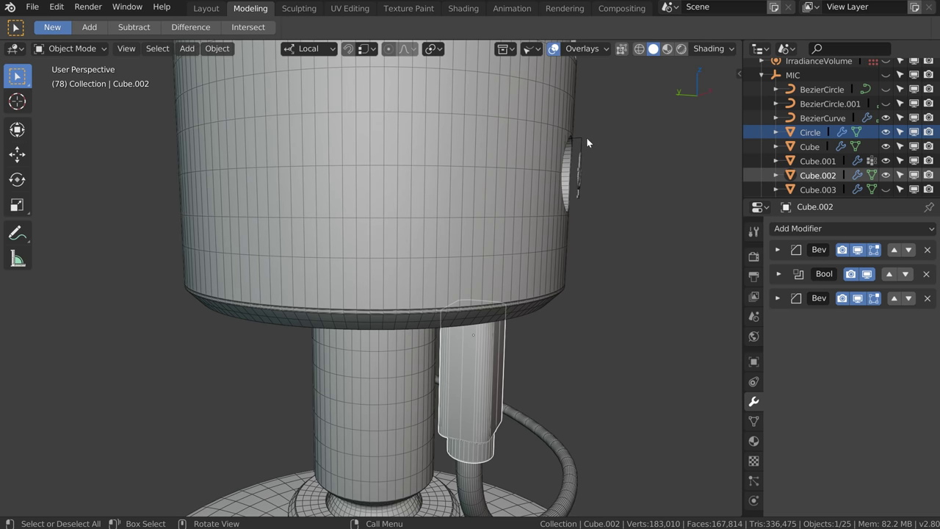
click(585, 138)
middle_drag(529, 316, 477, 382)
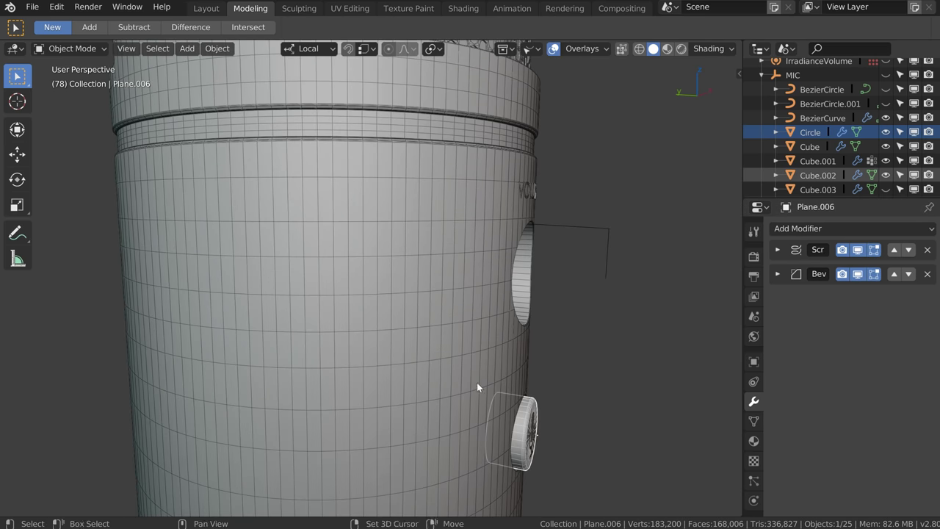
Enable Plane.010's Screw, both Bevel and WeightedNormal modifiers in the viewport.
click(595, 232)
drag(861, 251, 858, 322)
mouse_move(595, 300)
middle_down()
mouse_move(568, 298)
mouse_move(548, 343)
mouse_move(520, 487)
middle_up()
scroll(493, 418, down, 3)
scroll(508, 287, down, 2)
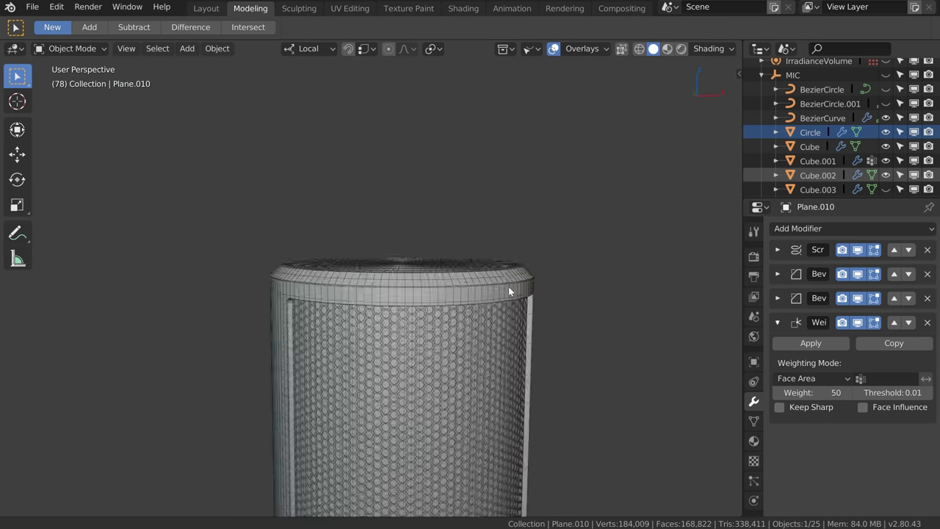
middle_drag(509, 287, 502, 155)
click(556, 51)
mouse_move(546, 120)
middle_down()
mouse_move(499, 375)
mouse_move(528, 324)
mouse_move(426, 324)
mouse_move(458, 294)
mouse_move(511, 275)
mouse_move(522, 329)
mouse_move(525, 319)
mouse_move(458, 332)
mouse_move(397, 327)
mouse_move(408, 262)
mouse_move(424, 323)
mouse_move(507, 317)
mouse_move(473, 360)
middle_up()
scroll(457, 332, down, 4)
scroll(475, 258, down, 2)
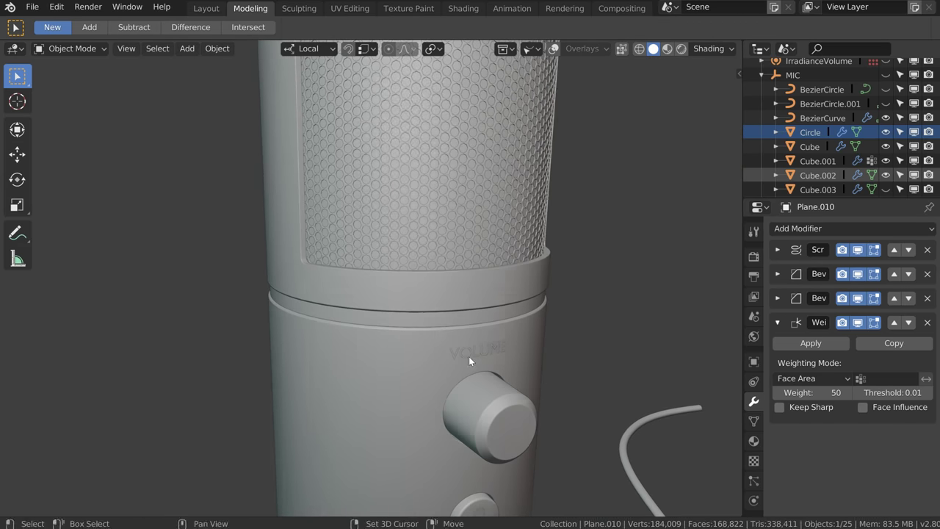
scroll(515, 322, down, 3)
scroll(516, 322, up, 2)
middle_drag(557, 280, 606, 274)
scroll(606, 273, down, 2)
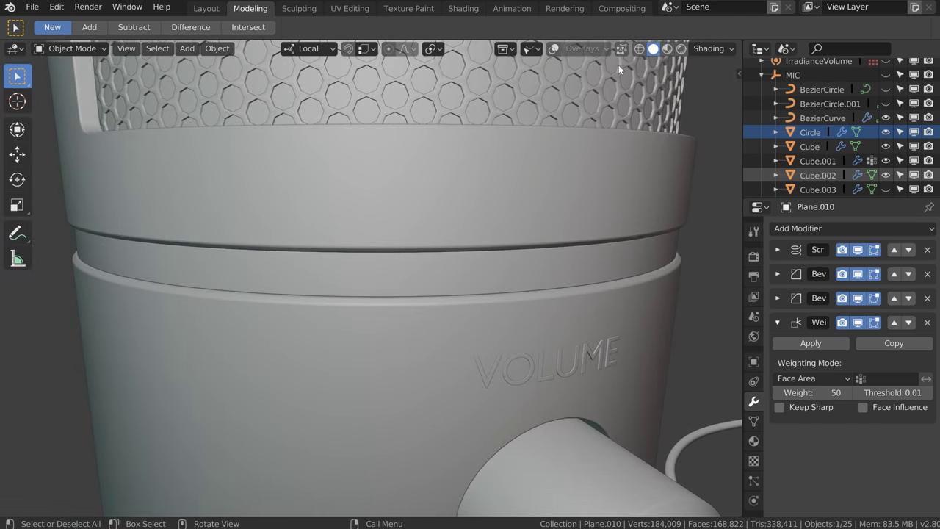
click(554, 49)
scroll(541, 310, down, 1)
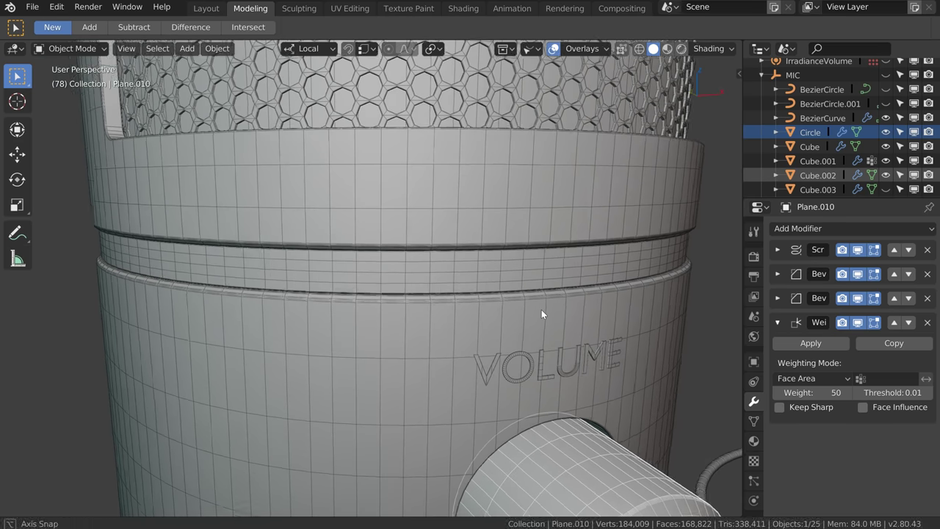
scroll(597, 246, down, 4)
mouse_move(524, 323)
shift+middle_down()
mouse_move(522, 273)
mouse_move(579, 287)
mouse_move(420, 269)
mouse_move(521, 281)
mouse_move(426, 268)
mouse_move(407, 212)
shift+middle_up()
scroll(406, 206, down, 3)
mouse_move(453, 187)
shift+middle_down()
mouse_move(481, 136)
mouse_move(463, 269)
mouse_move(435, 222)
mouse_move(457, 215)
mouse_move(342, 123)
mouse_move(383, 188)
mouse_move(502, 283)
mouse_move(447, 195)
shift+middle_up()
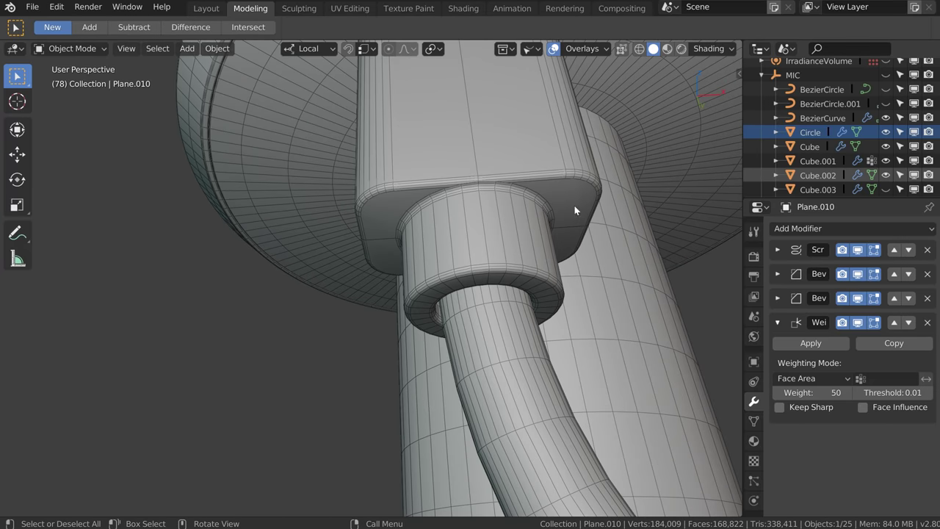
Set the plug box Cube.002's third Bevel modifier width to 0.006 m.
click(484, 216)
scroll(478, 213, up, 5)
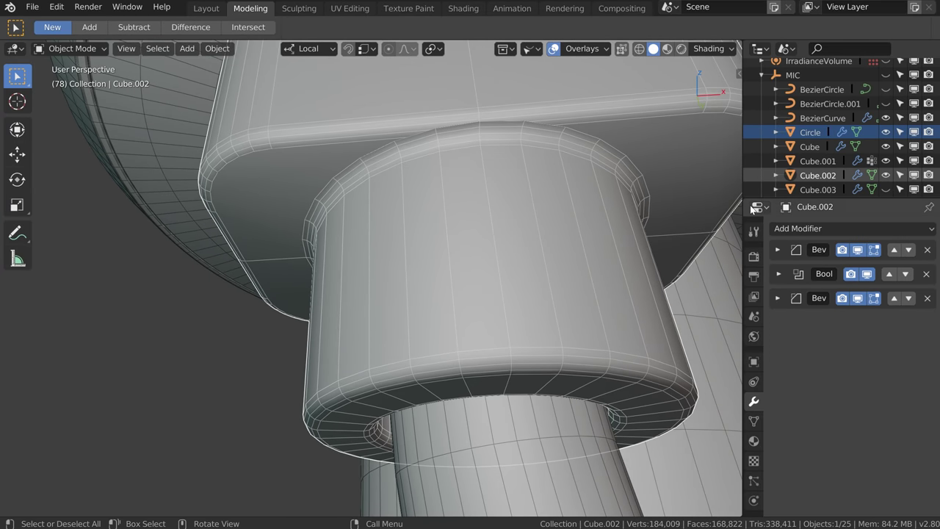
click(868, 297)
click(869, 298)
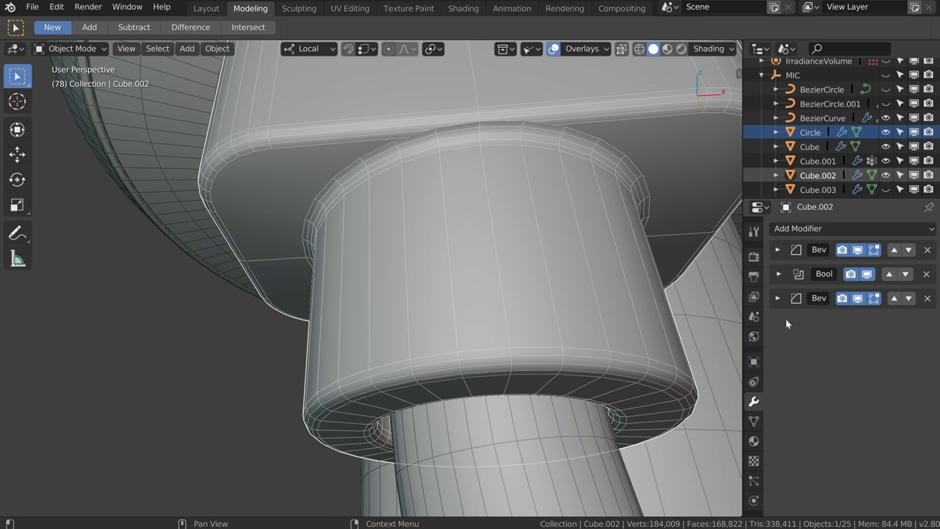
click(777, 298)
drag(821, 338, 813, 338)
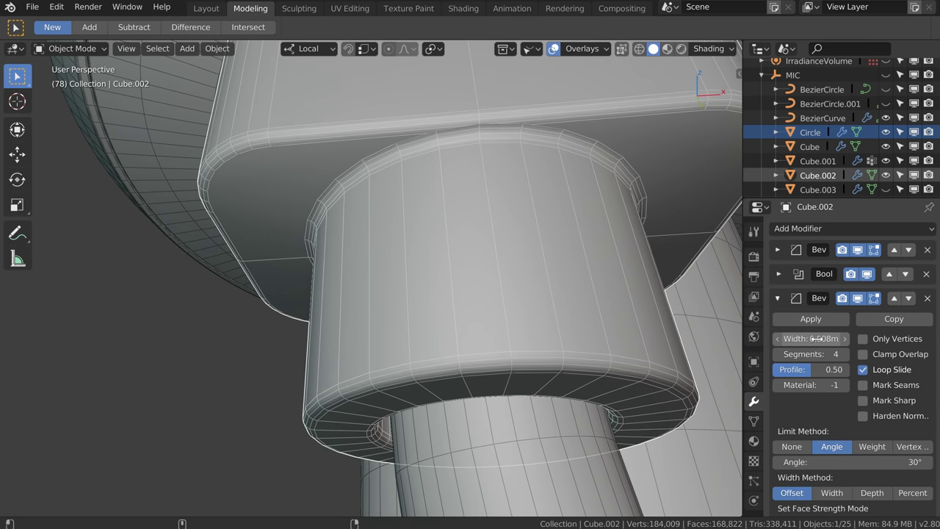
drag(815, 338, 810, 338)
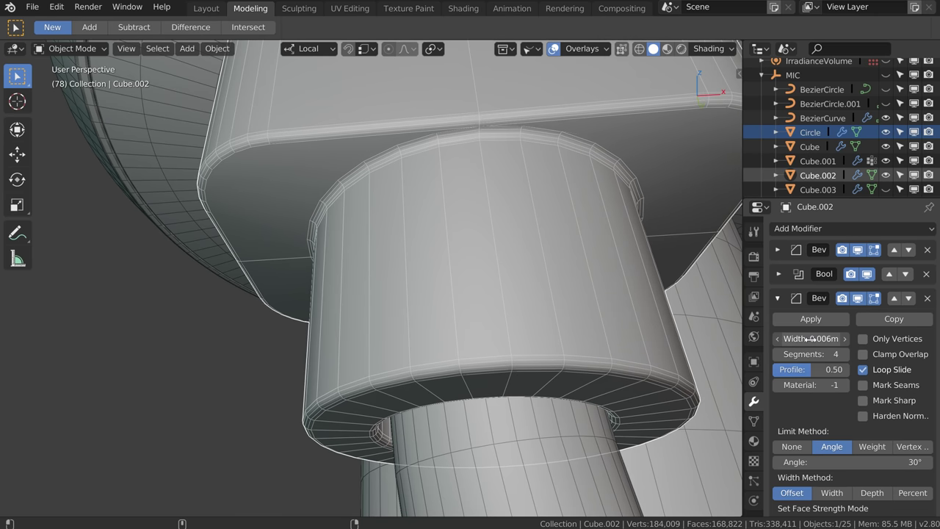
scroll(470, 213, down, 5)
scroll(477, 235, down, 2)
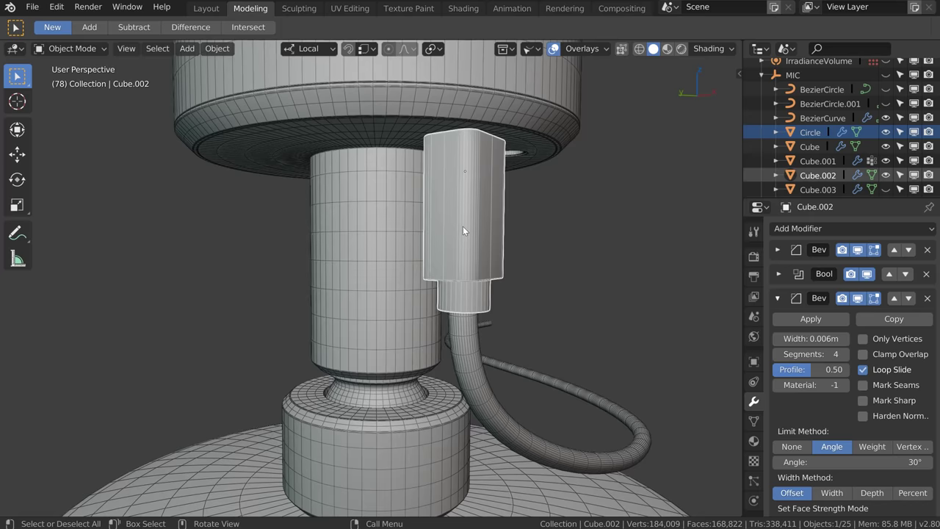
middle_drag(463, 231, 440, 216)
click(777, 297)
scroll(506, 285, down, 2)
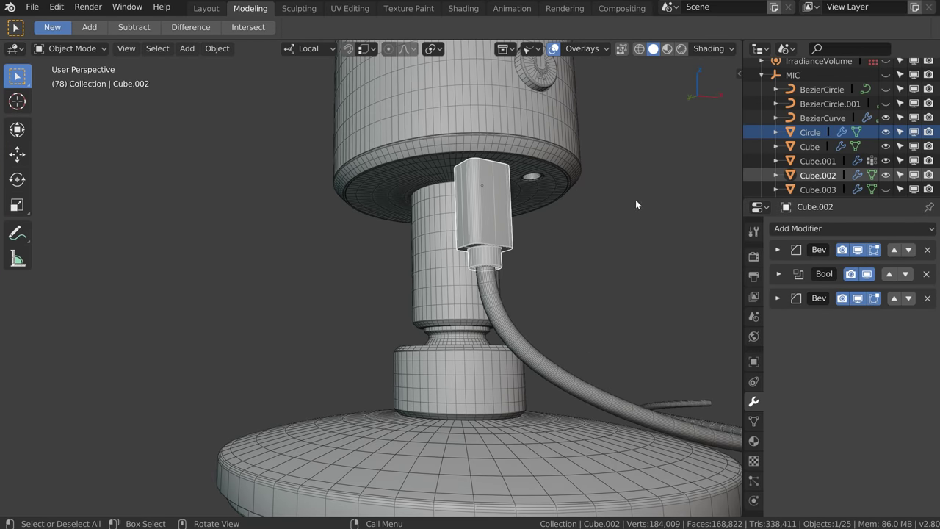
mouse_move(640, 226)
shift+middle_down()
mouse_move(594, 242)
mouse_move(553, 187)
shift+middle_up()
Turn off viewport overlays to hide the wireframes.
scroll(594, 242, down, 1)
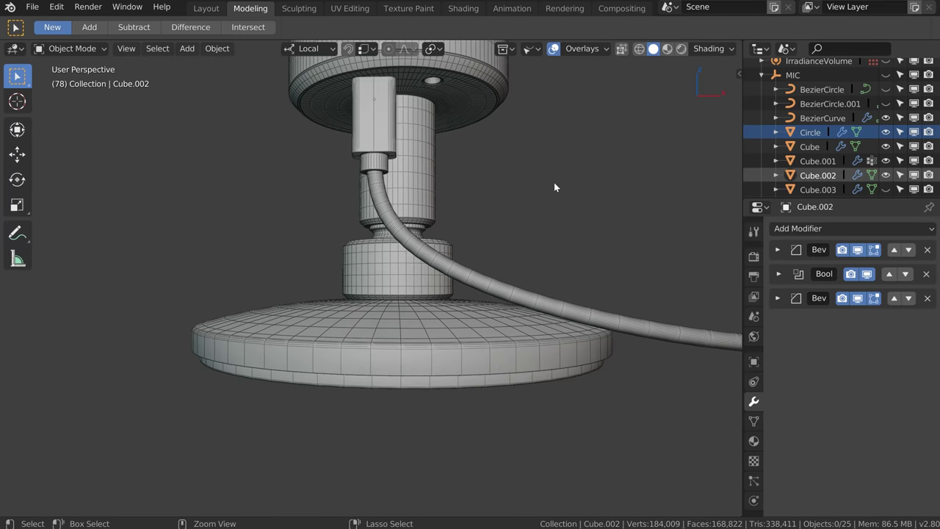
scroll(554, 186, down, 3)
scroll(491, 369, up, 1)
mouse_move(492, 370)
shift+middle_down()
mouse_move(465, 393)
mouse_move(513, 326)
mouse_move(572, 76)
mouse_move(434, 264)
shift+middle_up()
click(555, 51)
View the knob and base from the side and bring up the Render Properties.
scroll(441, 235, up, 3)
scroll(448, 187, up, 2)
mouse_move(448, 187)
middle_down()
mouse_move(389, 210)
mouse_move(470, 274)
mouse_move(539, 298)
mouse_move(510, 241)
mouse_move(441, 244)
mouse_move(556, 242)
mouse_move(589, 228)
mouse_move(530, 292)
mouse_move(486, 177)
mouse_move(506, 277)
mouse_move(471, 345)
mouse_move(482, 295)
mouse_move(426, 325)
mouse_move(445, 305)
mouse_move(426, 264)
mouse_move(405, 336)
mouse_move(462, 259)
mouse_move(753, 401)
middle_up()
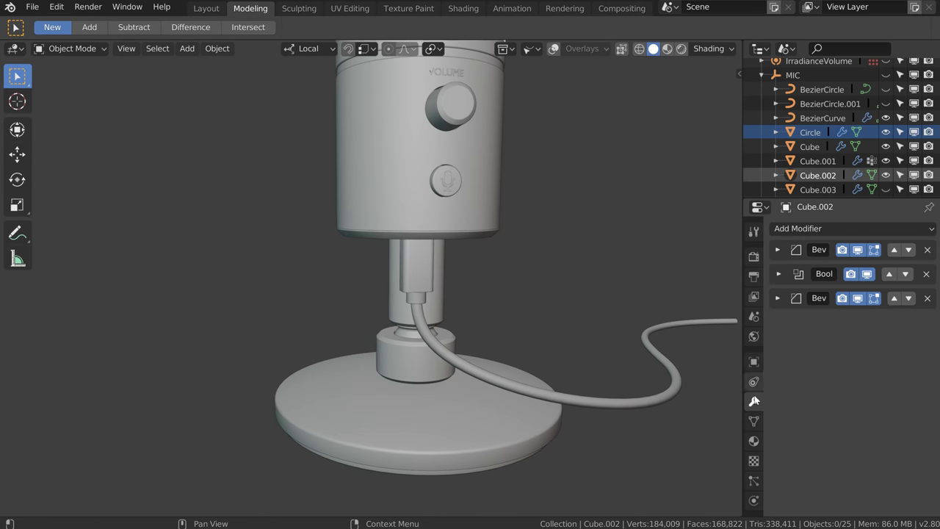
click(753, 257)
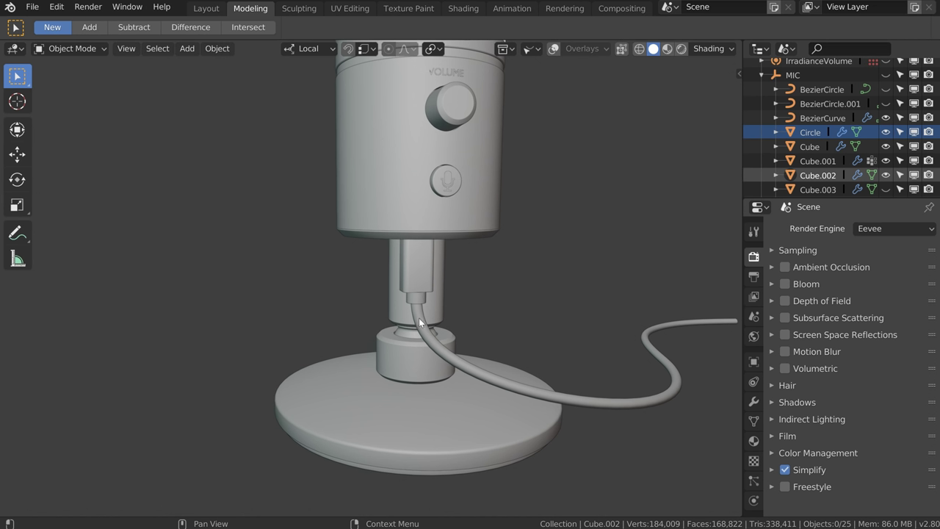
Uncheck Simplify in Render Properties so full-detail geometry is used.
click(784, 470)
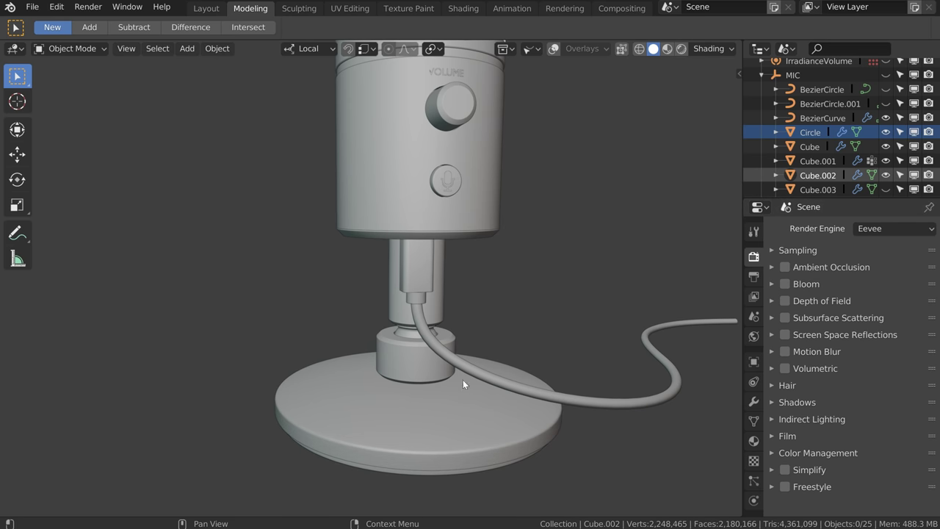
mouse_move(542, 330)
middle_down()
mouse_move(442, 414)
mouse_move(460, 356)
mouse_move(578, 269)
mouse_move(456, 299)
mouse_move(372, 290)
mouse_move(452, 315)
mouse_move(437, 256)
mouse_move(437, 283)
mouse_move(444, 272)
middle_up()
scroll(451, 314, down, 4)
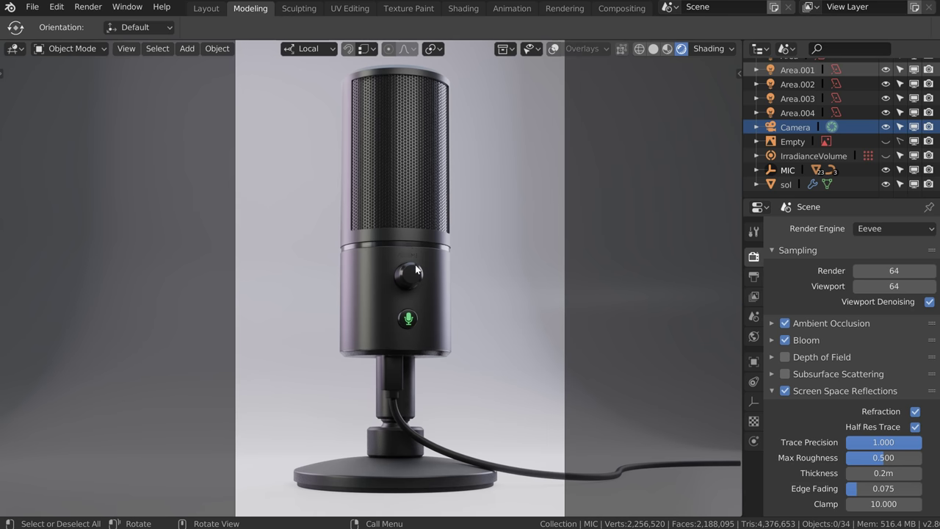
Orbit around the dark microphone to inspect the knob, grille, button, base and cable.
middle_drag(421, 221, 376, 215)
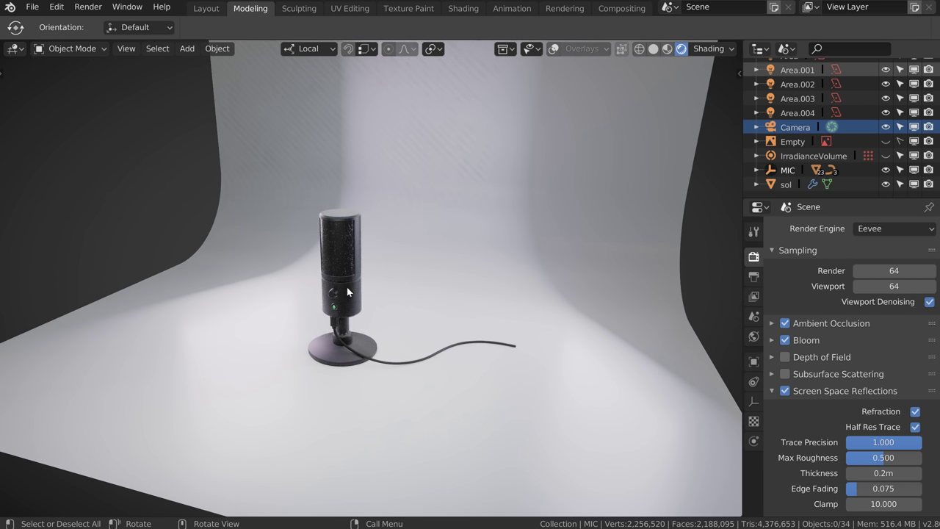
mouse_move(376, 280)
middle_down()
mouse_move(387, 232)
mouse_move(339, 306)
middle_up()
scroll(436, 188, up, 3)
scroll(365, 247, up, 3)
scroll(462, 248, up, 3)
middle_drag(501, 231, 387, 270)
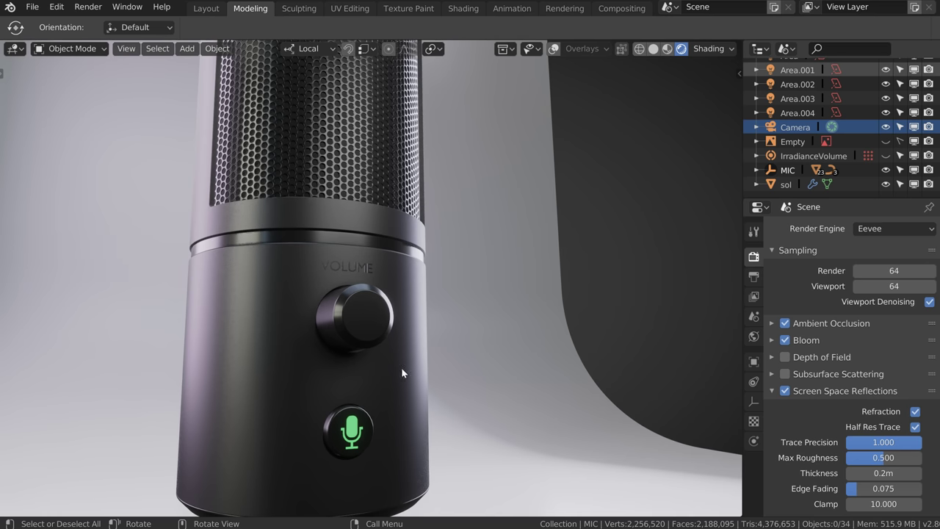
mouse_move(272, 310)
middle_down()
mouse_move(290, 426)
mouse_move(340, 153)
middle_up()
mouse_move(345, 292)
middle_down()
mouse_move(294, 189)
mouse_move(304, 33)
mouse_move(340, 346)
mouse_move(339, 321)
mouse_move(279, 389)
mouse_move(308, 399)
mouse_move(310, 409)
mouse_move(231, 397)
mouse_move(84, 421)
mouse_move(221, 309)
mouse_move(334, 159)
middle_up()
mouse_move(384, 365)
middle_down()
mouse_move(434, 308)
mouse_move(335, 319)
mouse_move(396, 321)
mouse_move(447, 309)
mouse_move(478, 261)
mouse_move(409, 315)
middle_up()
middle_drag(370, 269, 352, 187)
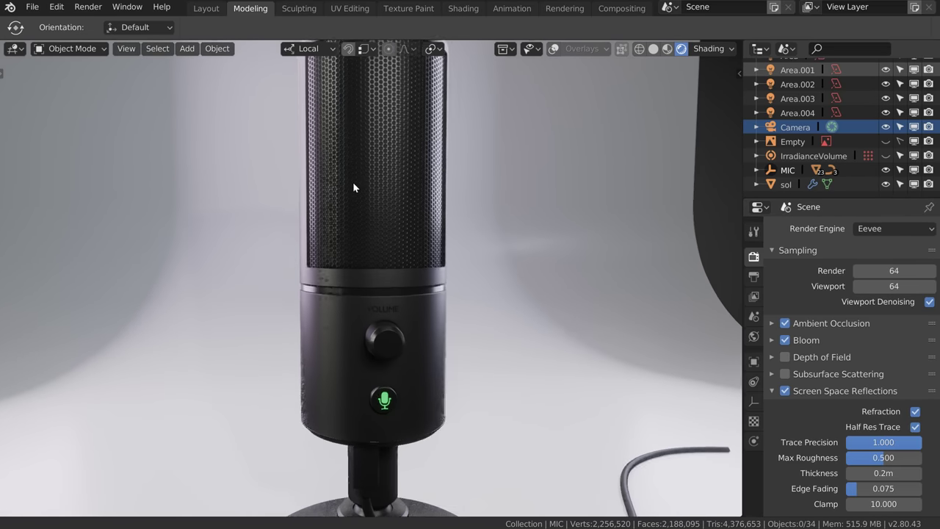
scroll(331, 296, down, 3)
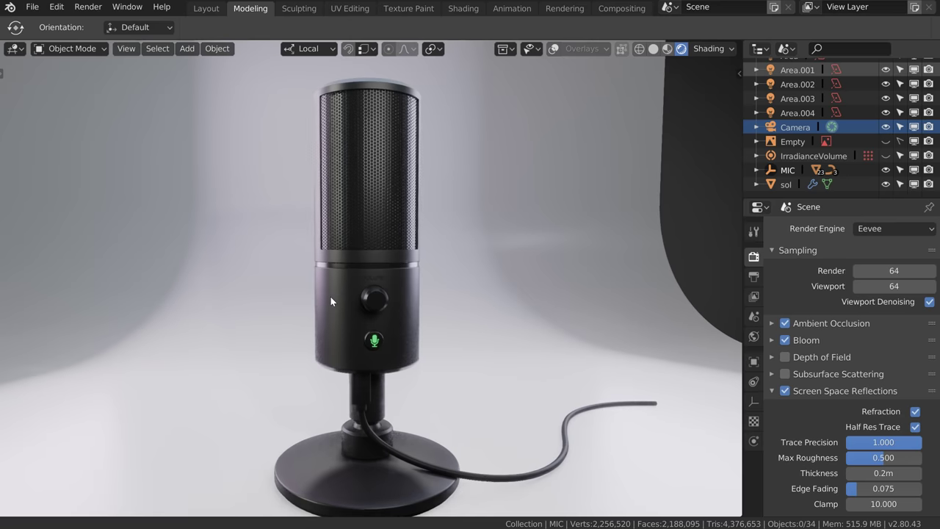
mouse_move(331, 301)
middle_down()
mouse_move(367, 273)
mouse_move(371, 255)
middle_up()
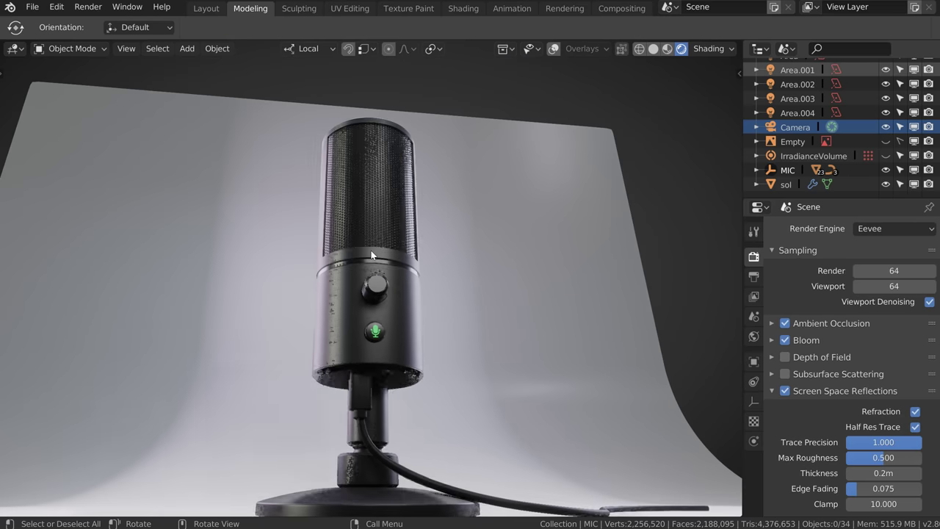
Return to camera view and show Output Properties with the 1000 × 1500 px resolution.
key(KP_0)
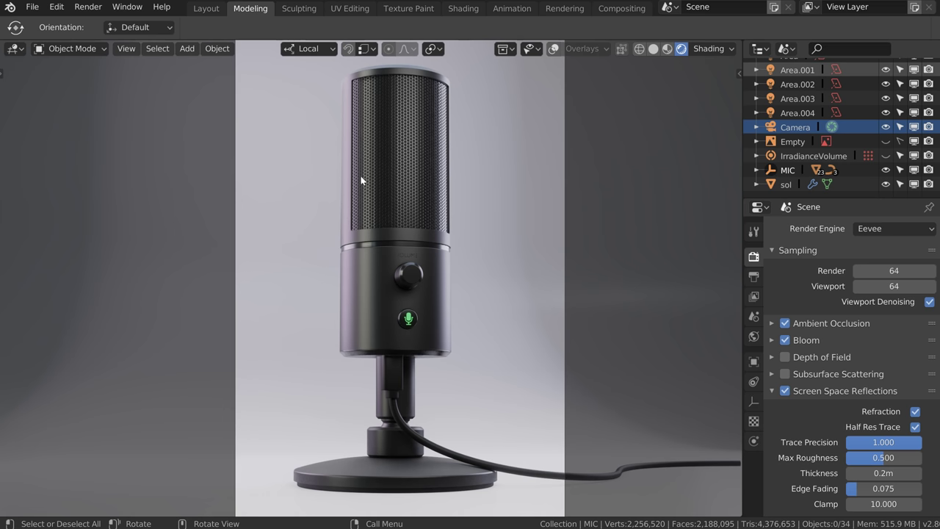
click(753, 278)
scroll(882, 264, down, 1)
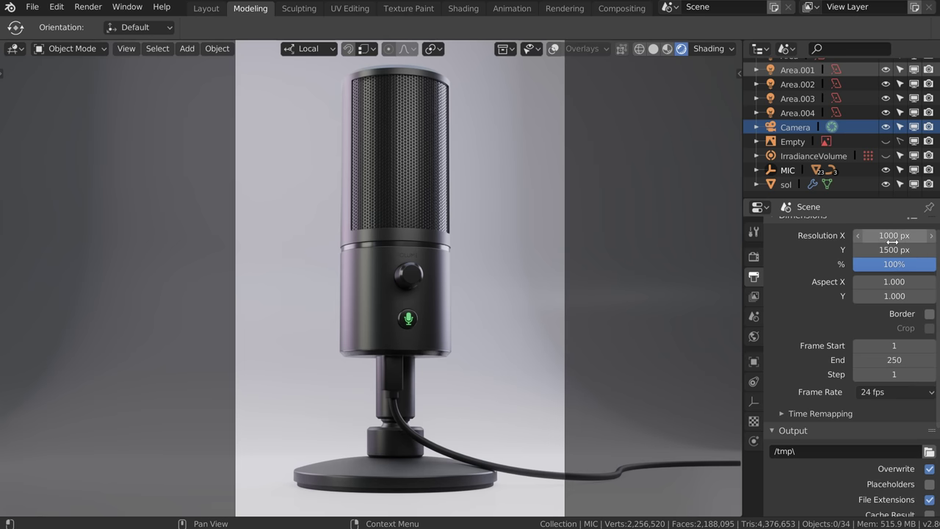